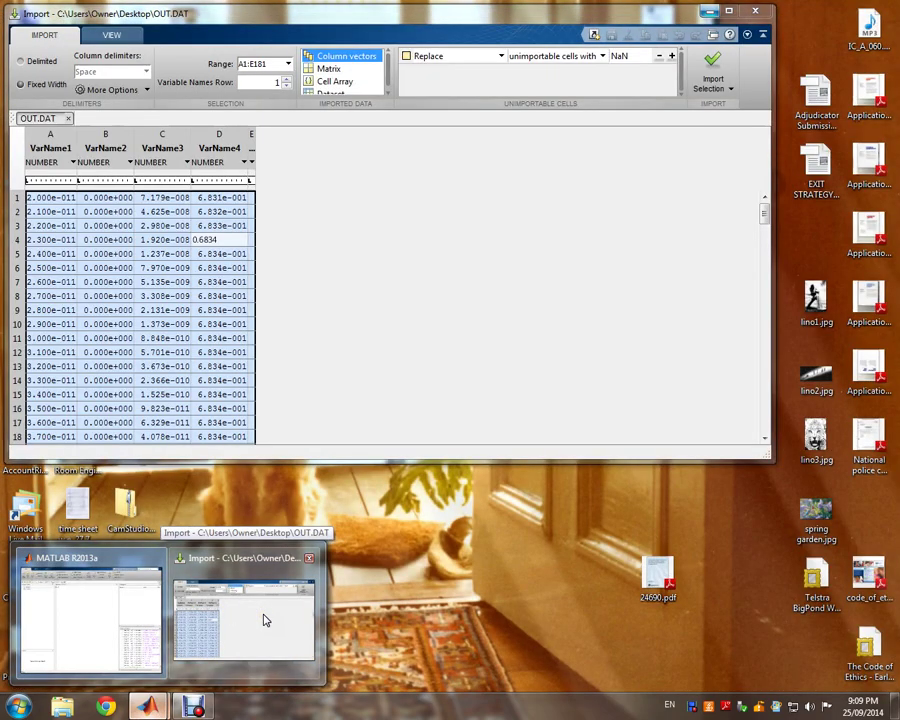
- Import the selected OUT.DAT range as VarName1–VarName5 (181 rows each) and return to the Command Window
left_click(266, 617)
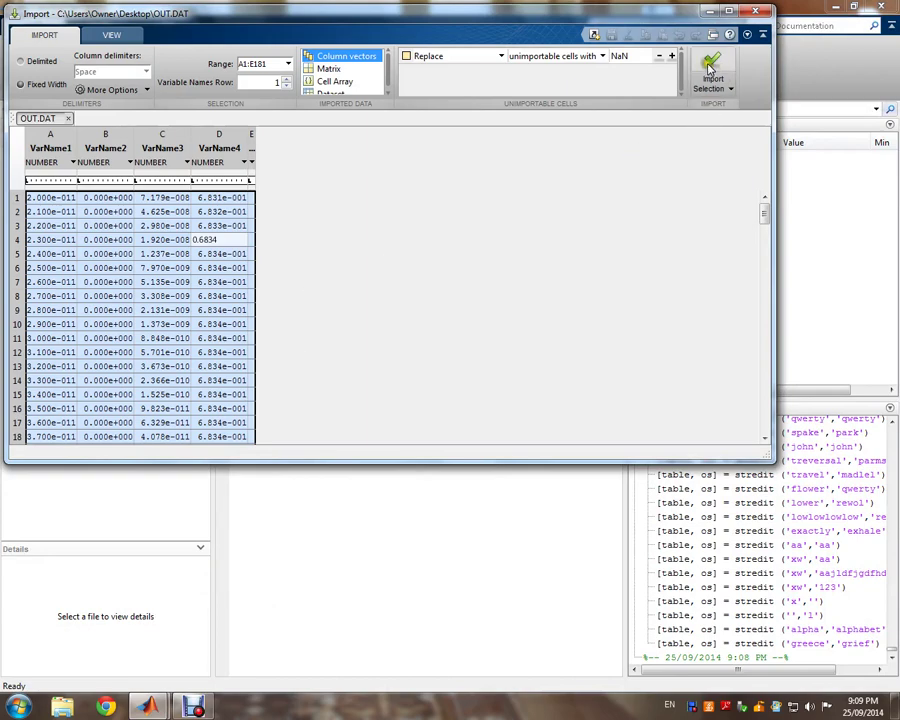
left_click(562, 220)
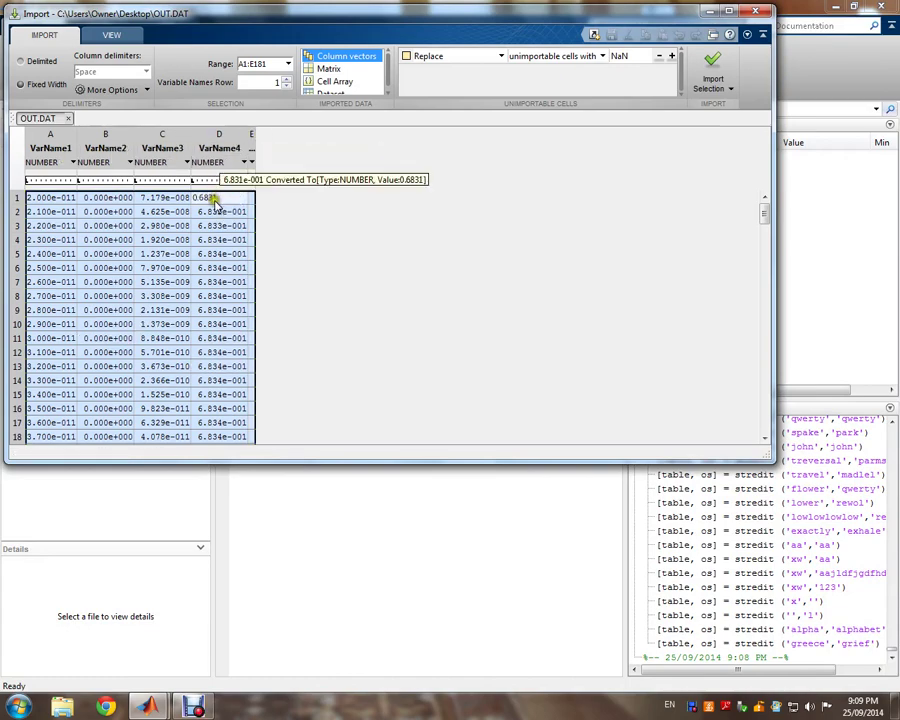
left_click(714, 63)
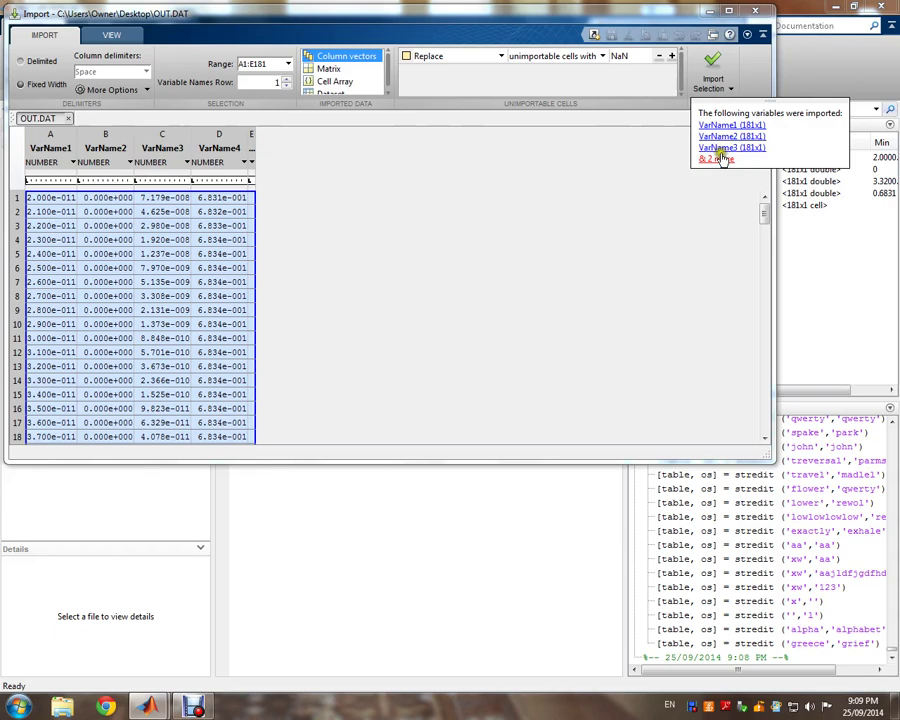
left_click(722, 162)
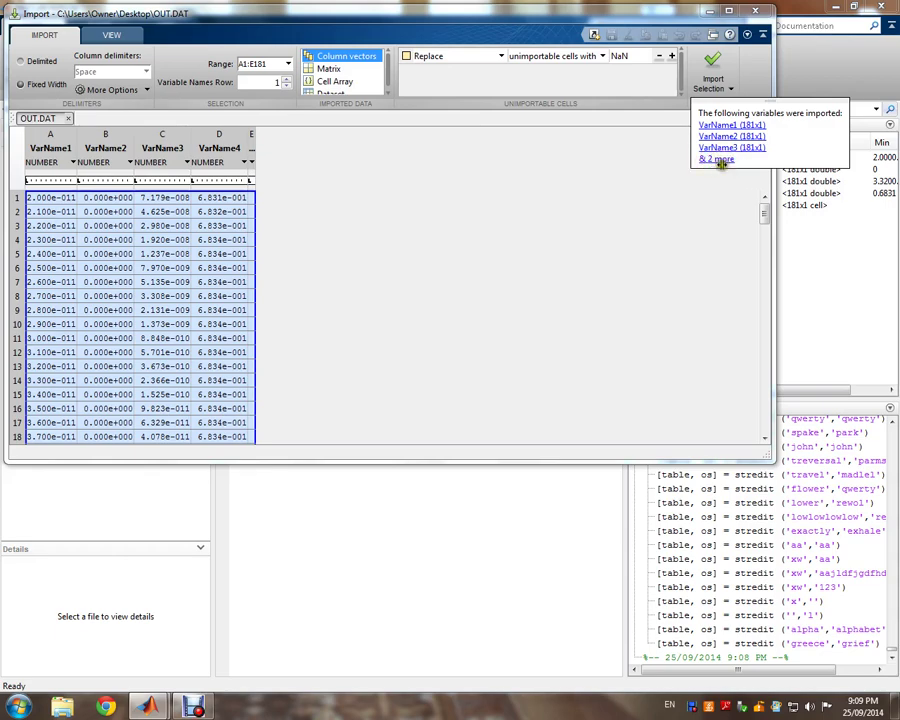
left_click(818, 277)
left_click(464, 247)
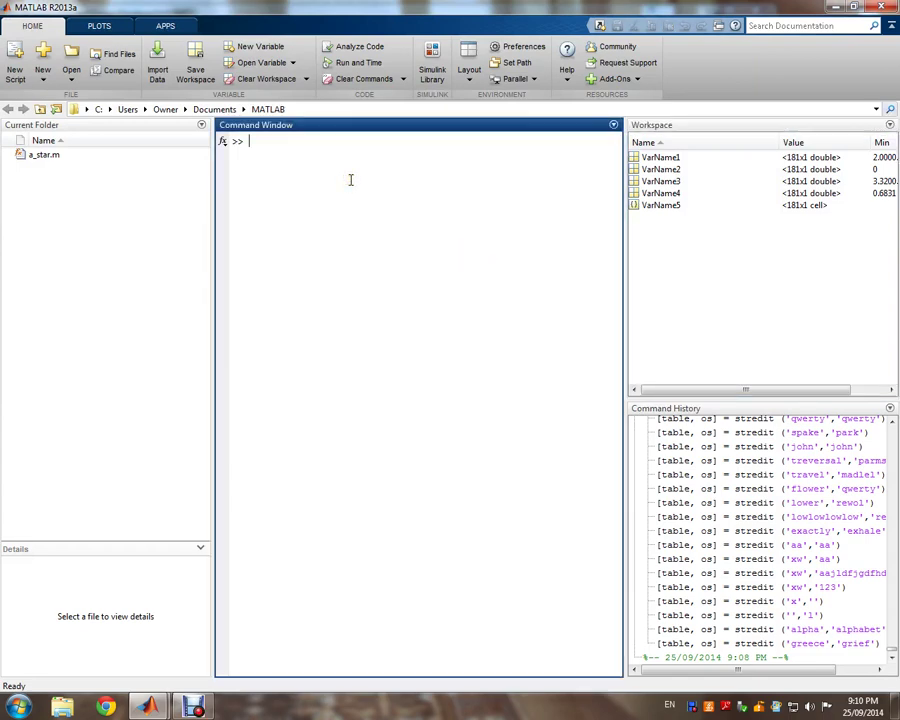
type("figure, ")
type("plot(")
type(")")
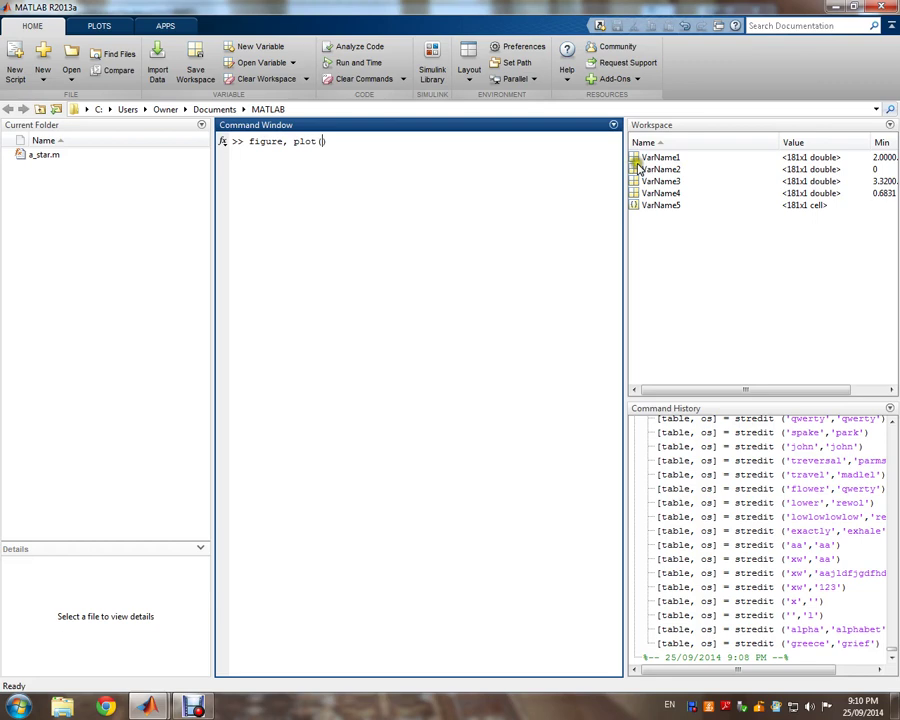
- Run plot(VarName1, VarName2, VarName1, VarName3) in a new figure, using the copied VarName1 name
left_click(660, 158)
right_click(680, 160)
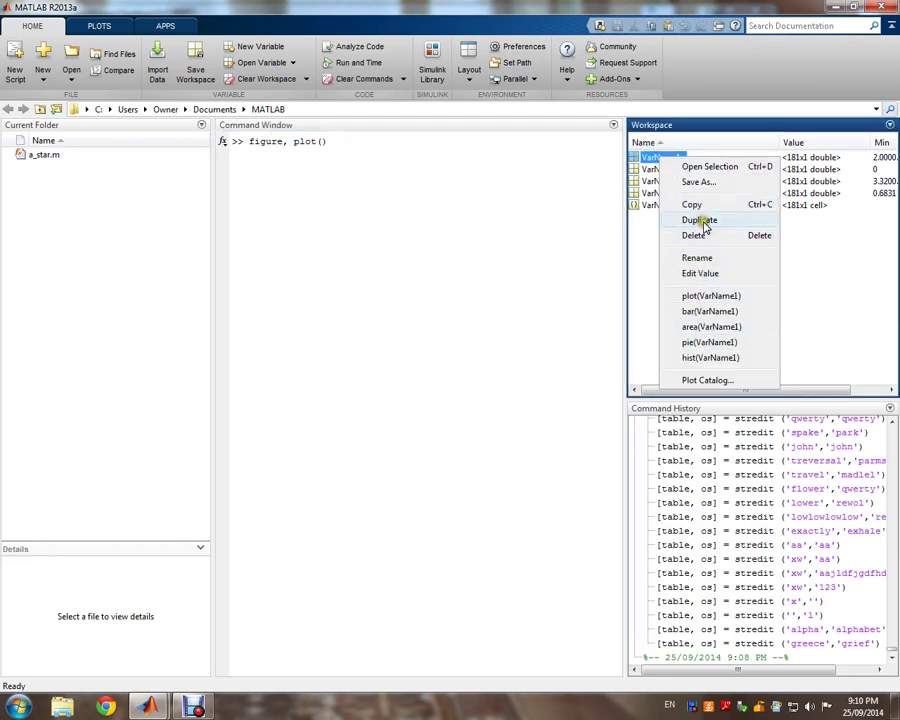
left_click(698, 205)
left_click(321, 141)
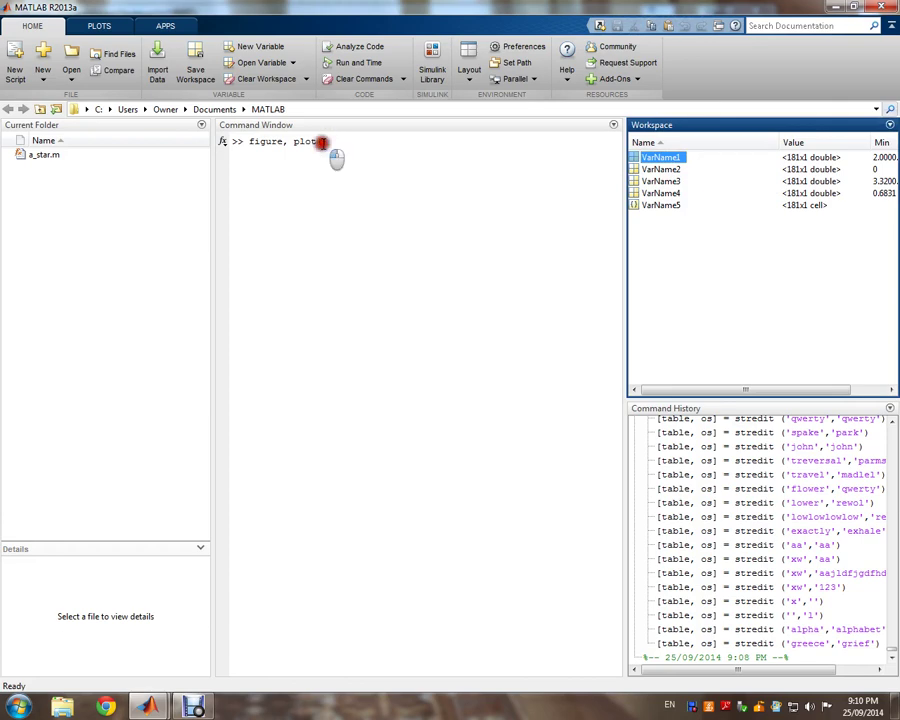
key("ctrl+v")
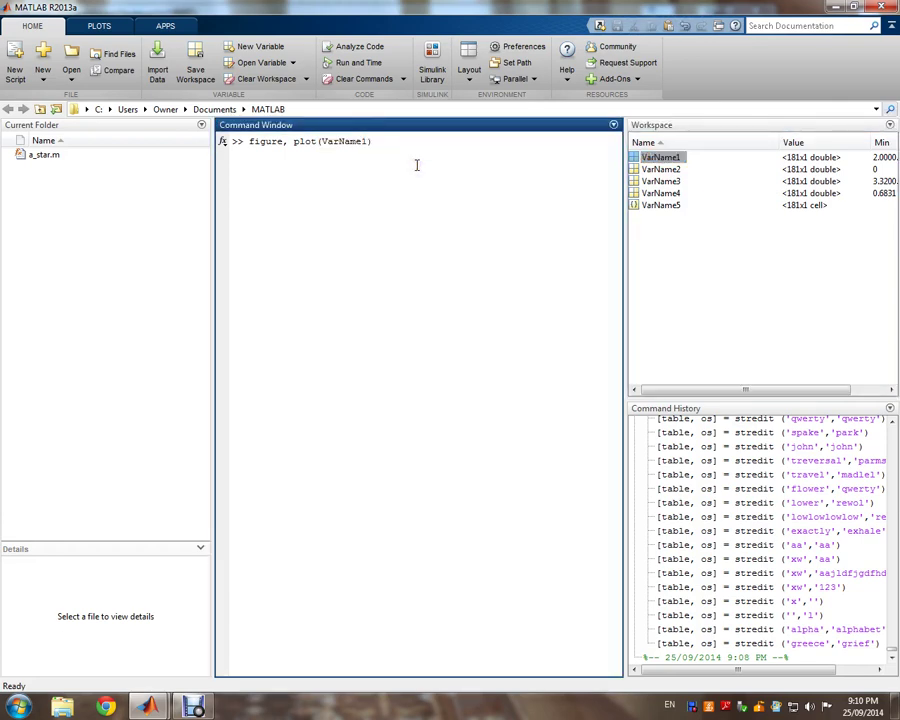
type(",")
key("ctrl+v")
key("BackSpace")
type(",")
key("ctrl+v")
key("ctrl+v")
key("BackSpace")
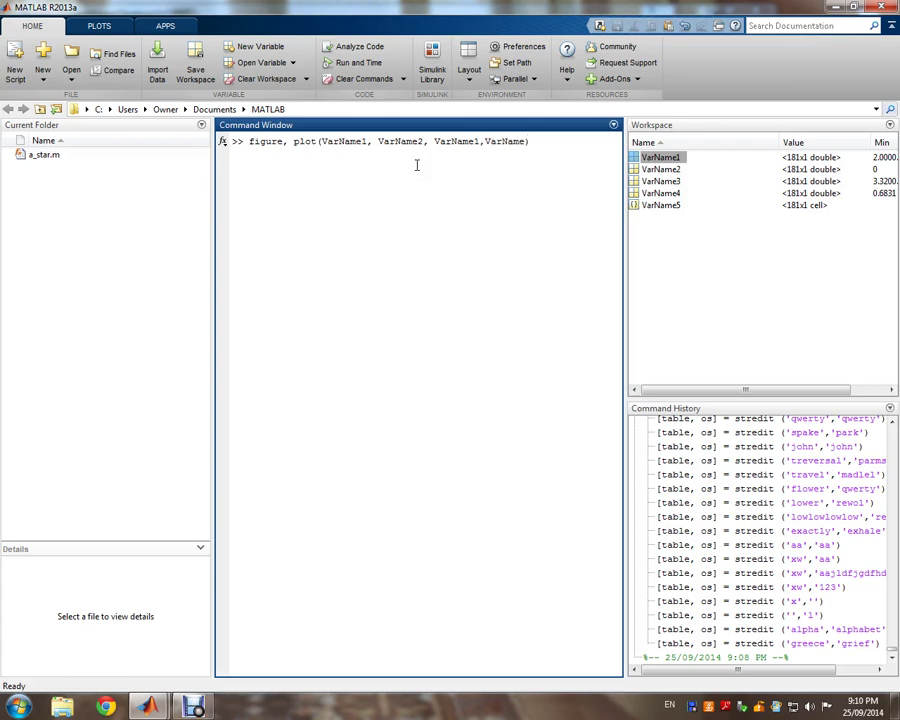
type("3")
key("Return")
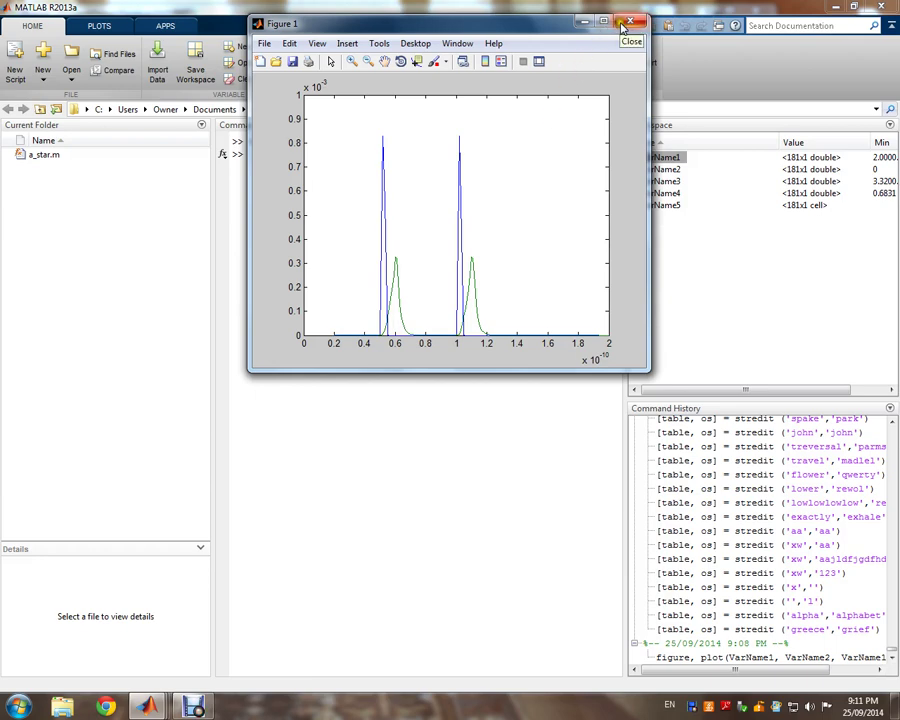
- Close Figure 1 and rerun the recalled plot command edited to plot(VarName1, VarName4)
left_click(624, 24)
key("Up")
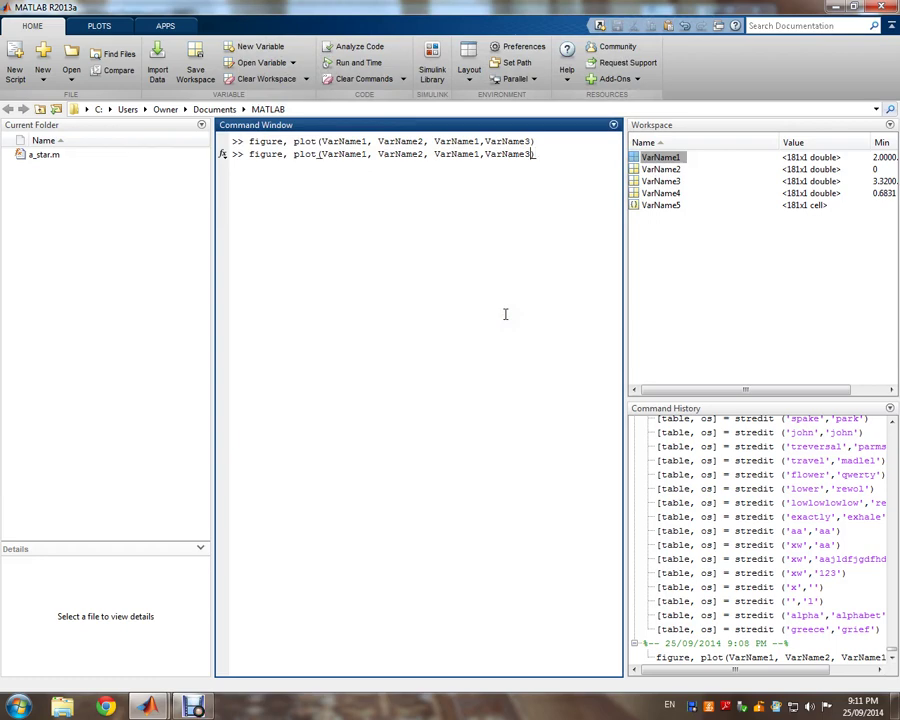
key("Left")
key("Left")
key("Left")
key("Left")
key("BackSpace")
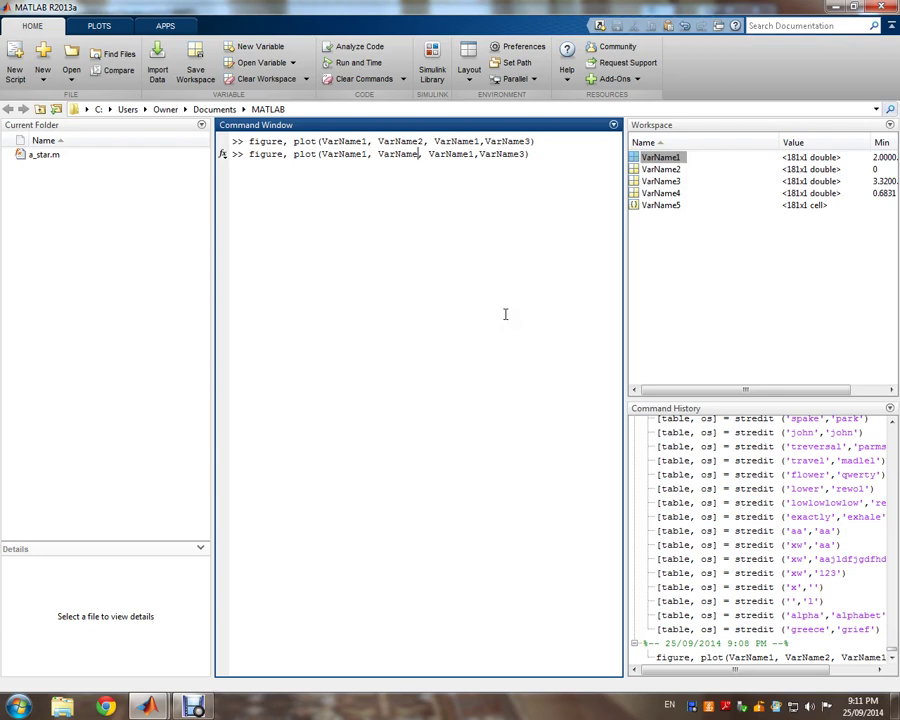
type("4")
key("Right")
key("Right")
key("Right")
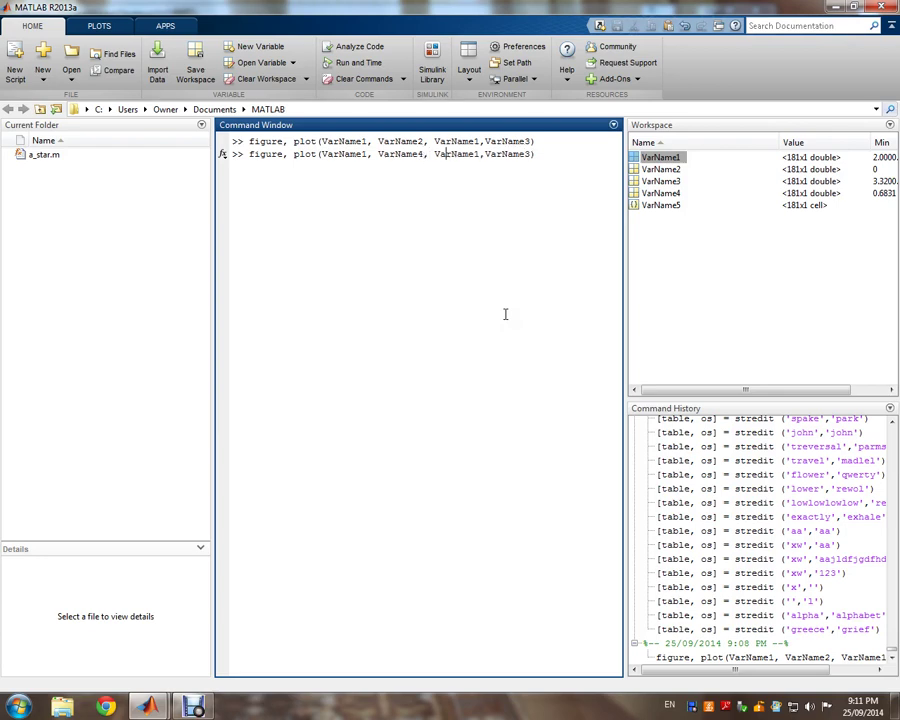
key("Right")
key("Right")
key("Left")
key("BackSpace")
key("BackSpace")
key("BackSpace")
key("BackSpace")
key("BackSpace")
key("BackSpace")
key("BackSpace")
key("BackSpace")
key("BackSpace")
key("BackSpace")
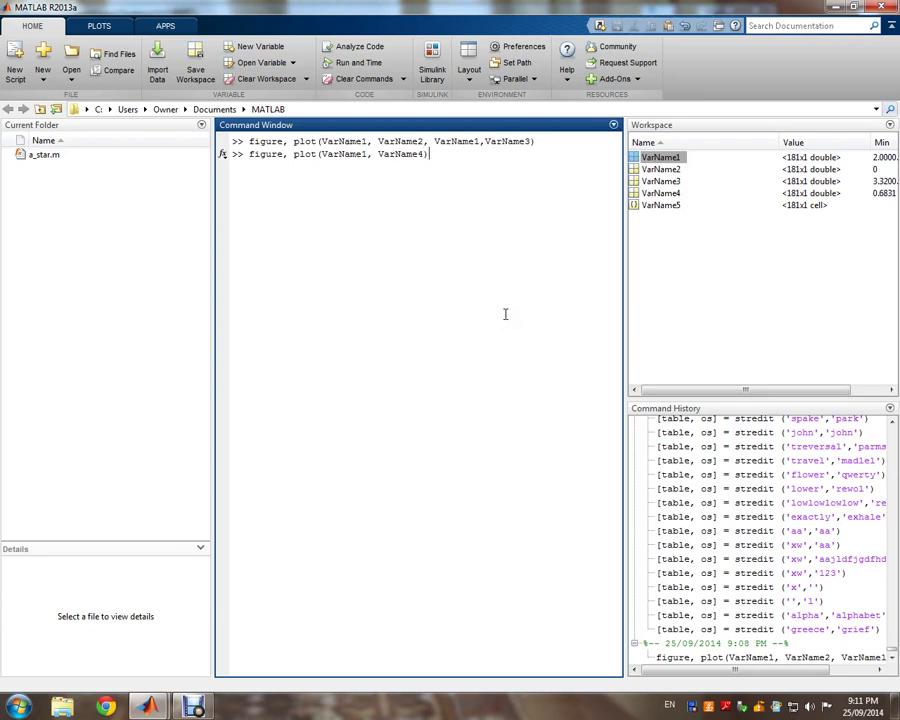
key("Return")
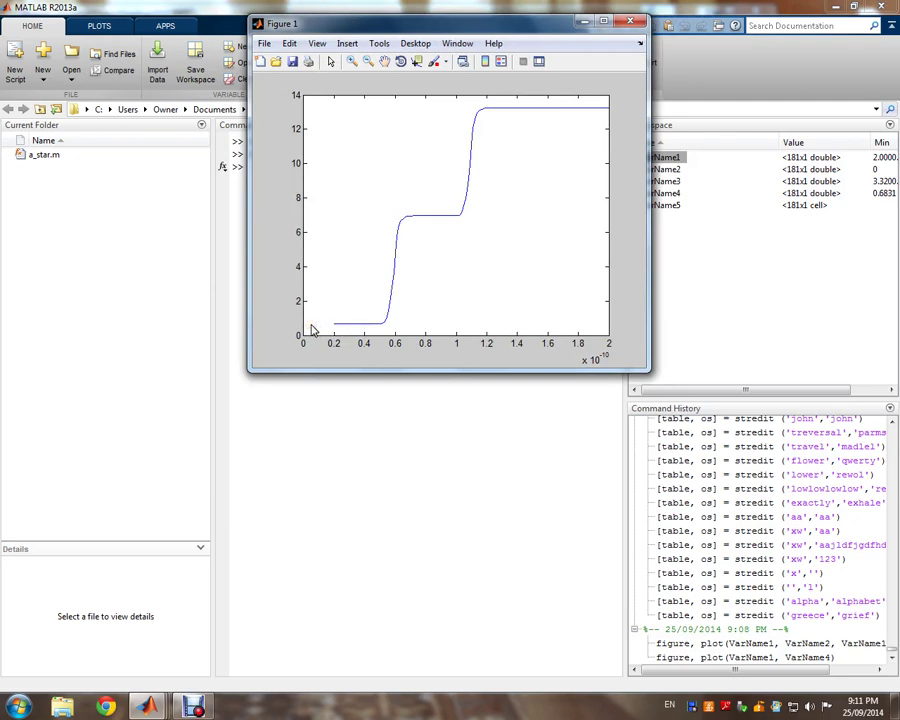
- Inspect the VarName4 staircase curve across its low, middle and upper levels
left_click(314, 330)
left_click(320, 330)
left_click(324, 330)
left_click(630, 20)
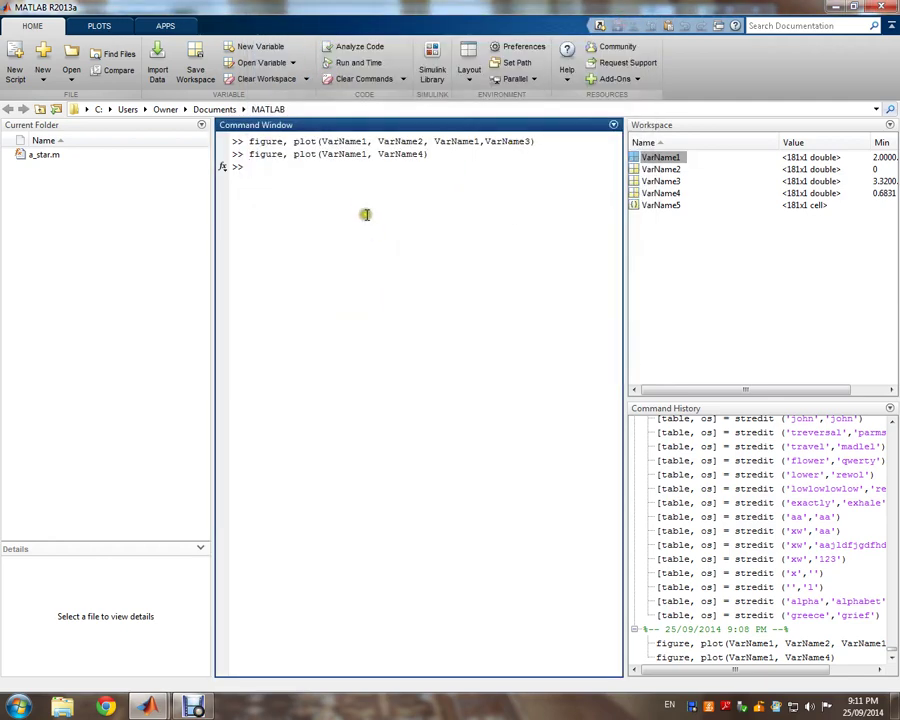